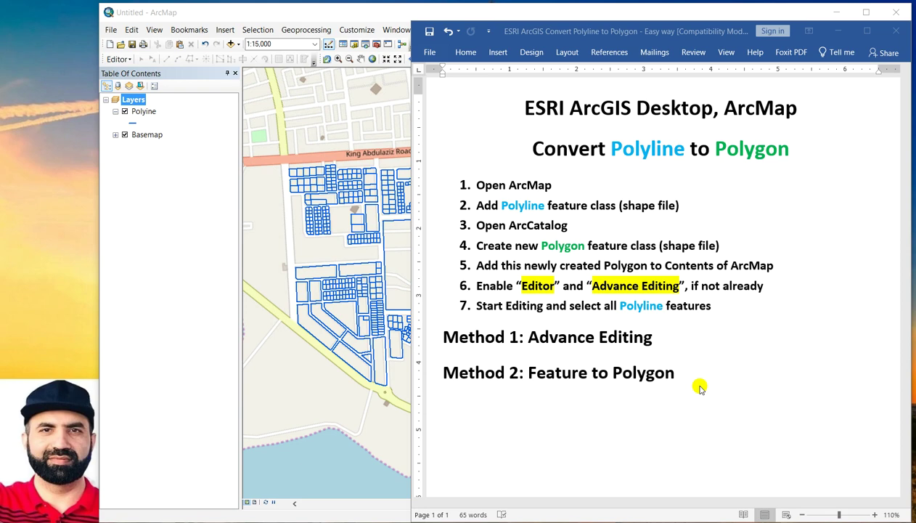
# Minimize Word to bring ArcMap to the front
pyautogui.click(837, 32)
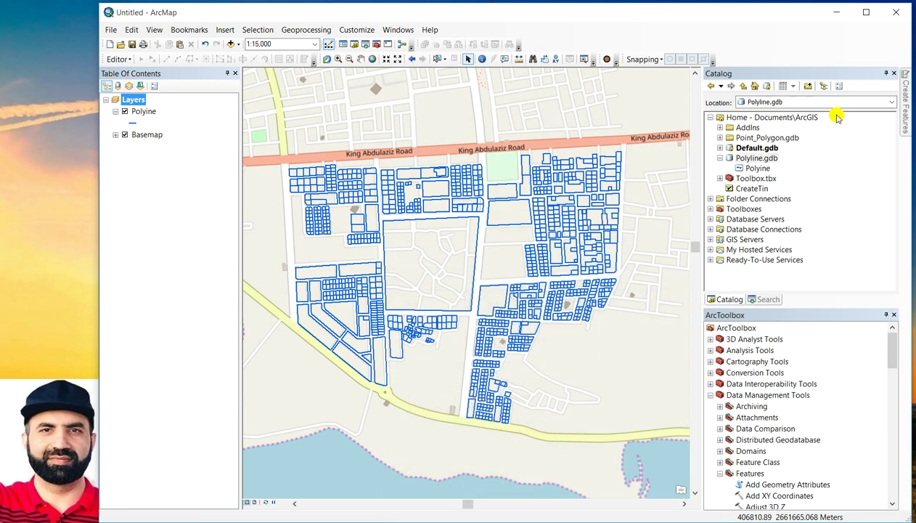
pyautogui.click(240, 45)
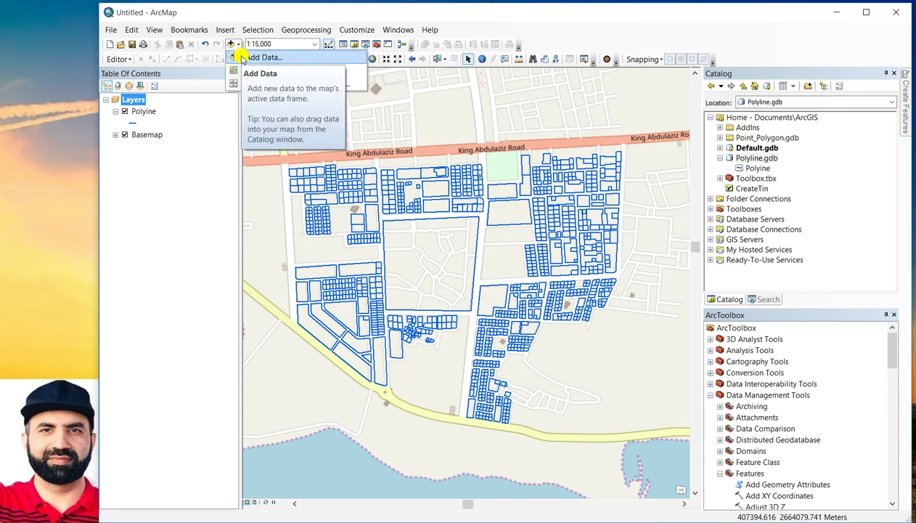
pyautogui.click(252, 58)
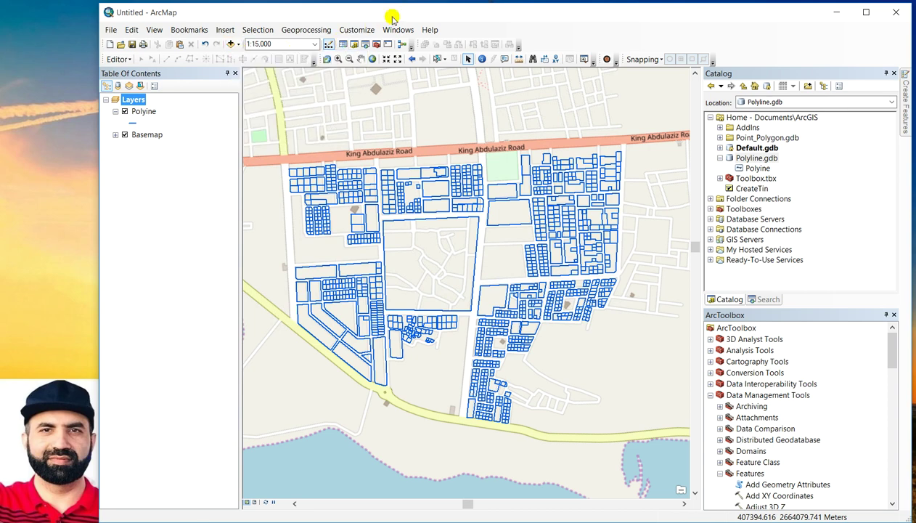
# Select Polyline.gdb > Polyine in Catalog and leave the Polyine line symbol unchanged
pyautogui.click(747, 159)
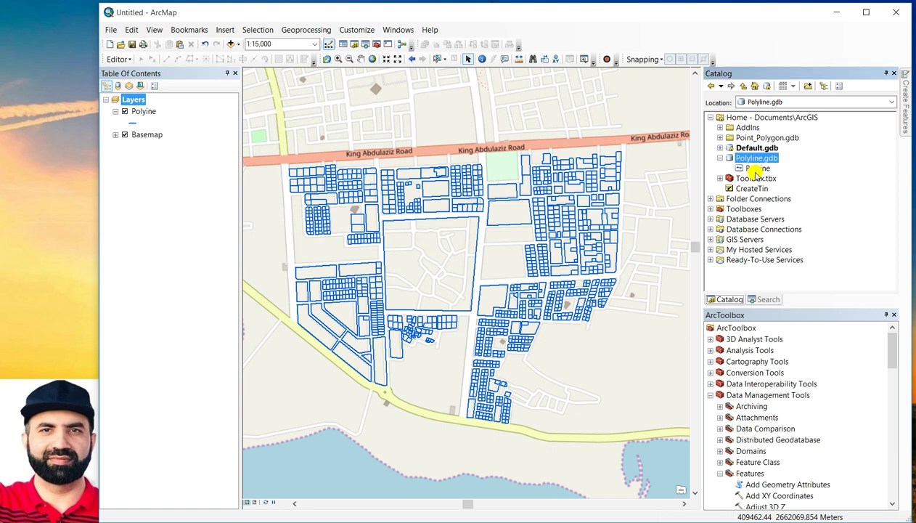
pyautogui.click(756, 168)
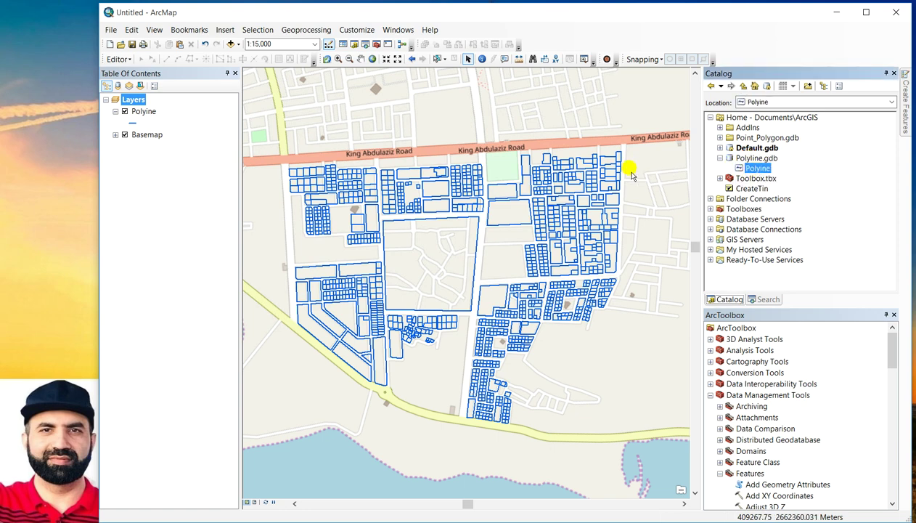
pyautogui.click(132, 122)
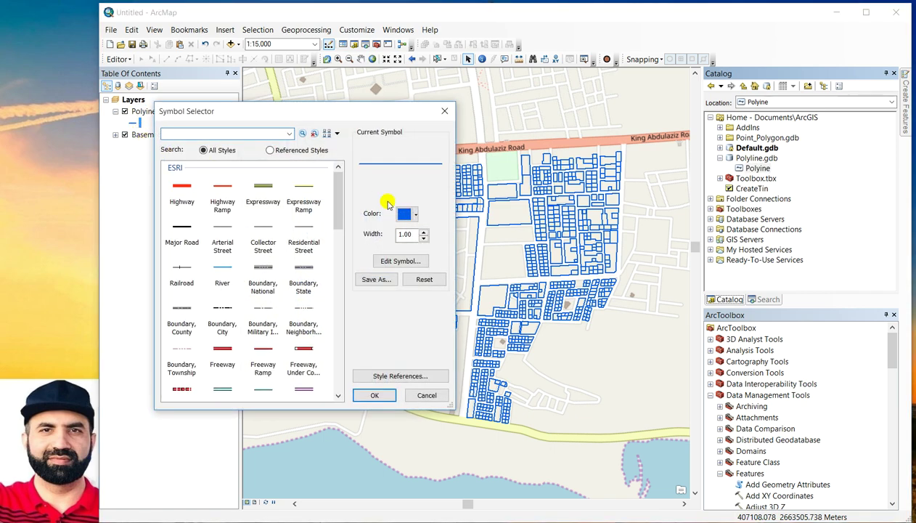
pyautogui.click(425, 398)
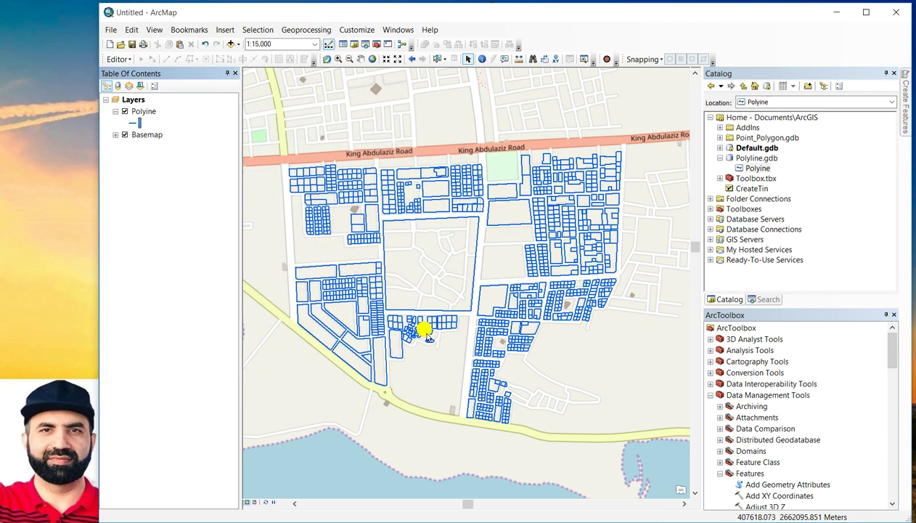
# Start a new Polygon Features class in Polyline.gdb with name and alias 'Polygon'
pyautogui.rightClick(758, 160)
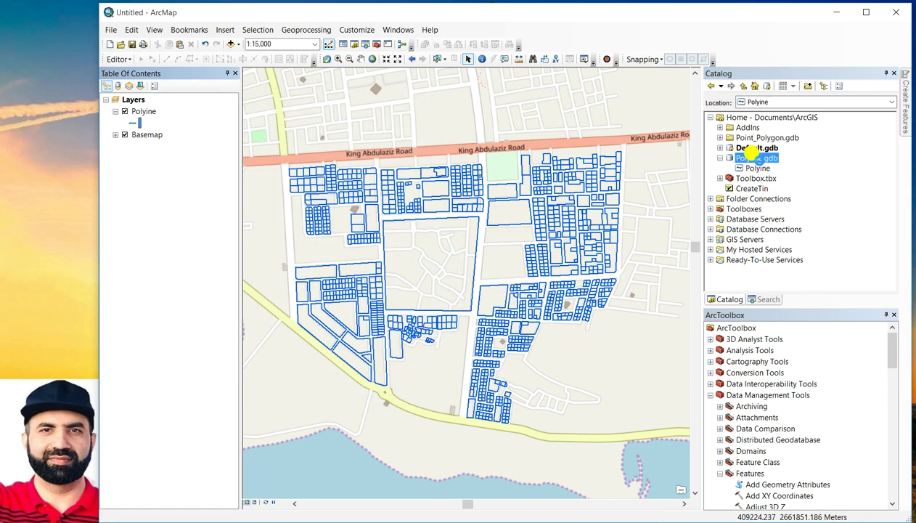
pyautogui.moveTo(796, 284)
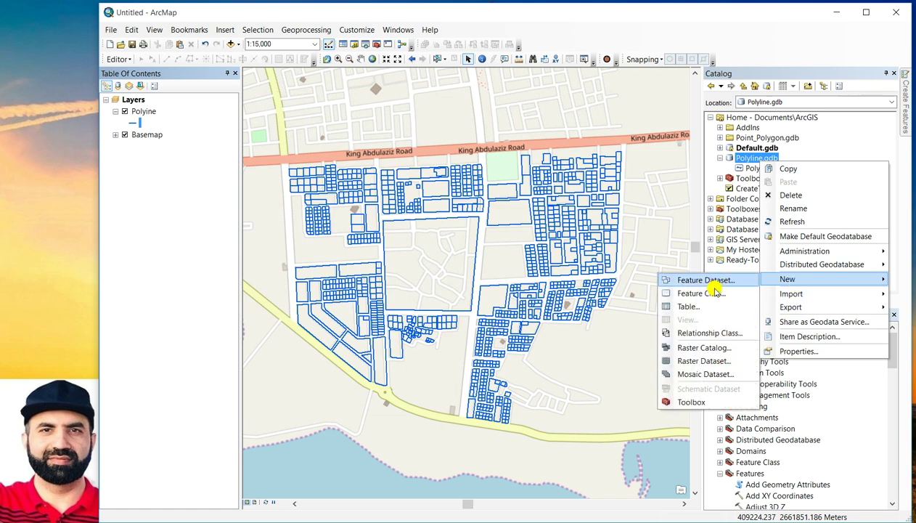
pyautogui.click(708, 293)
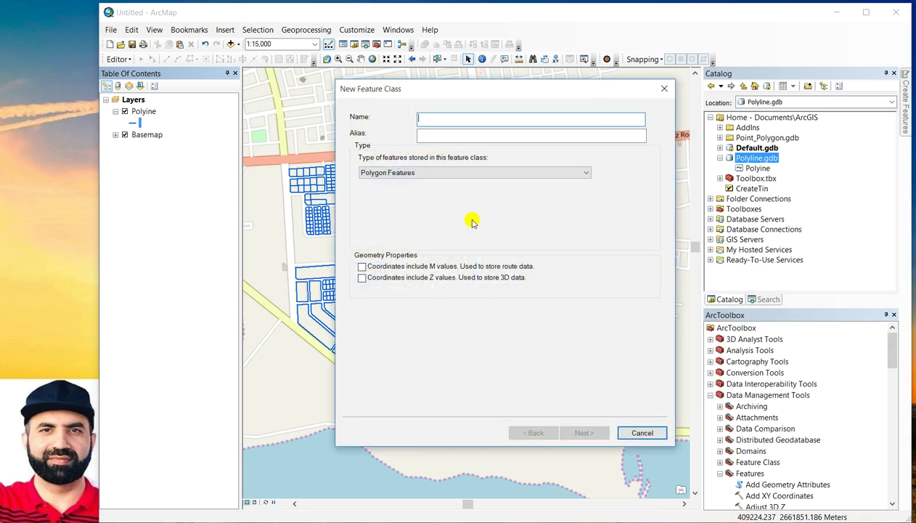
pyautogui.write('Polygon')
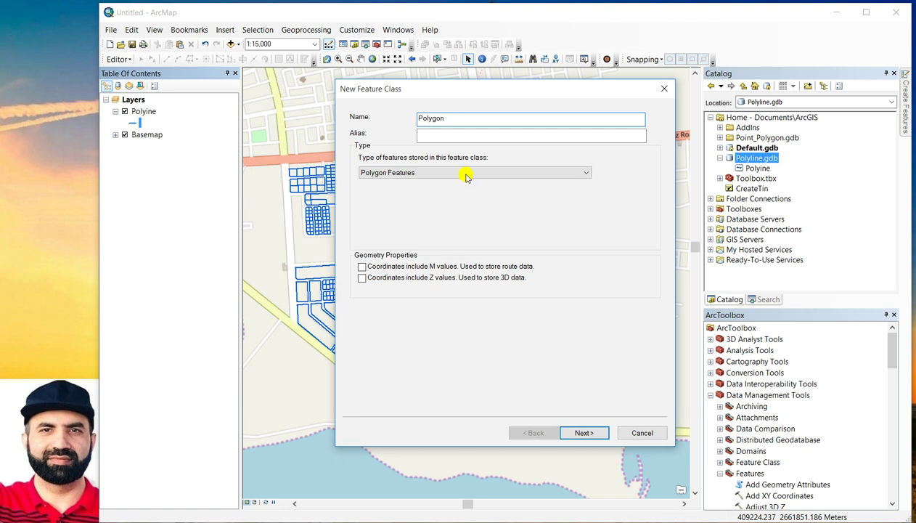
pyautogui.doubleClick(436, 119)
pyautogui.hotkey('ctrl', 'c')
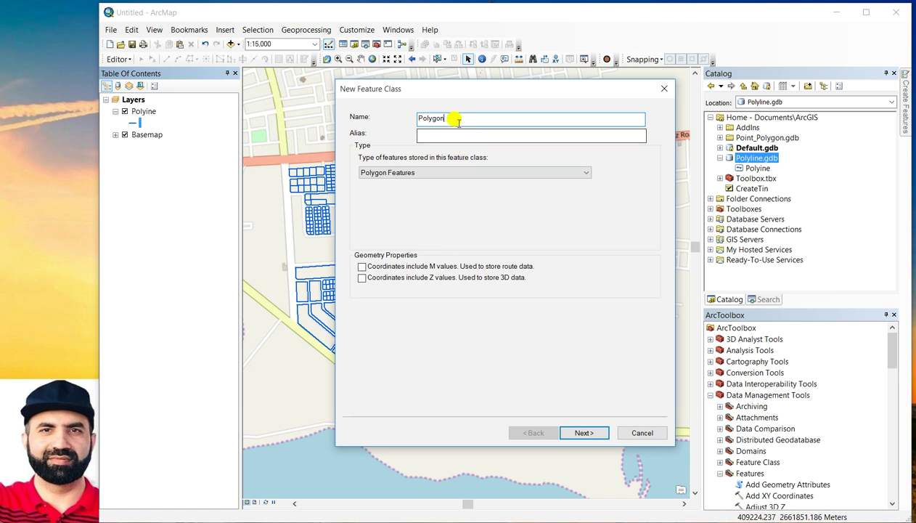
pyautogui.click(435, 135)
pyautogui.hotkey('ctrl', 'v')
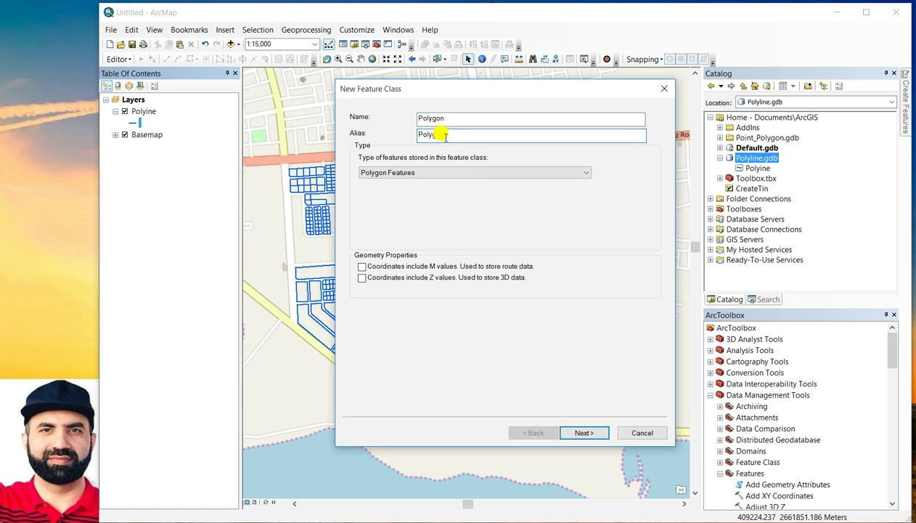
pyautogui.click(454, 172)
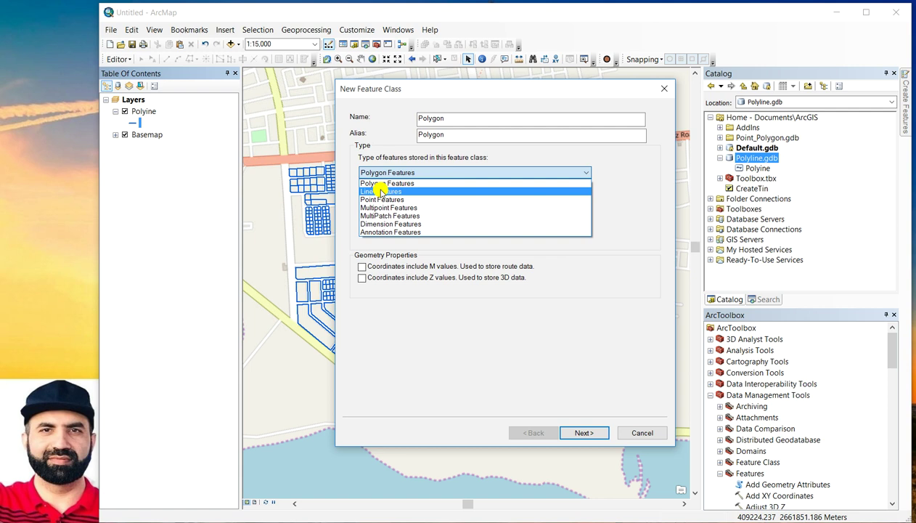
pyautogui.click(384, 187)
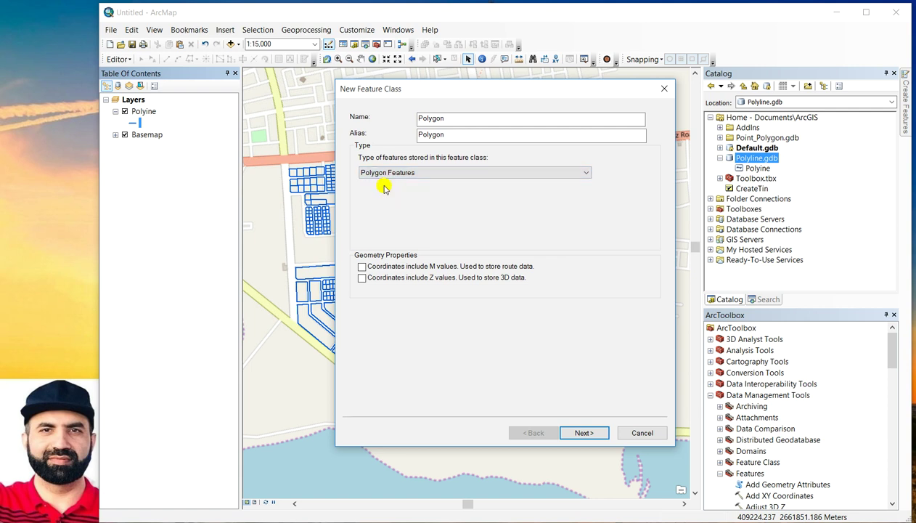
pyautogui.click(581, 433)
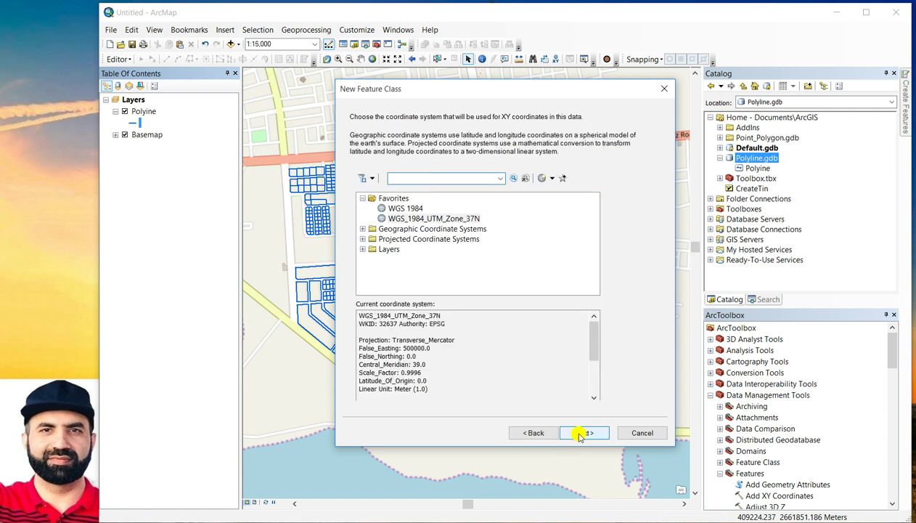
# Import the WGS_1984_UTM_Zone_37N coordinate system from the Polyine dataset
pyautogui.moveTo(532, 90); pyautogui.dragTo(589, 121)
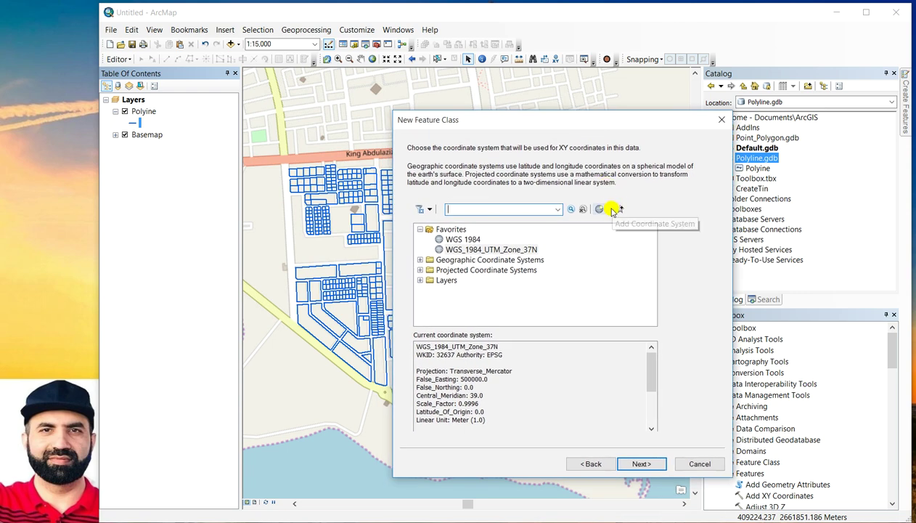
pyautogui.click(610, 210)
pyautogui.click(617, 234)
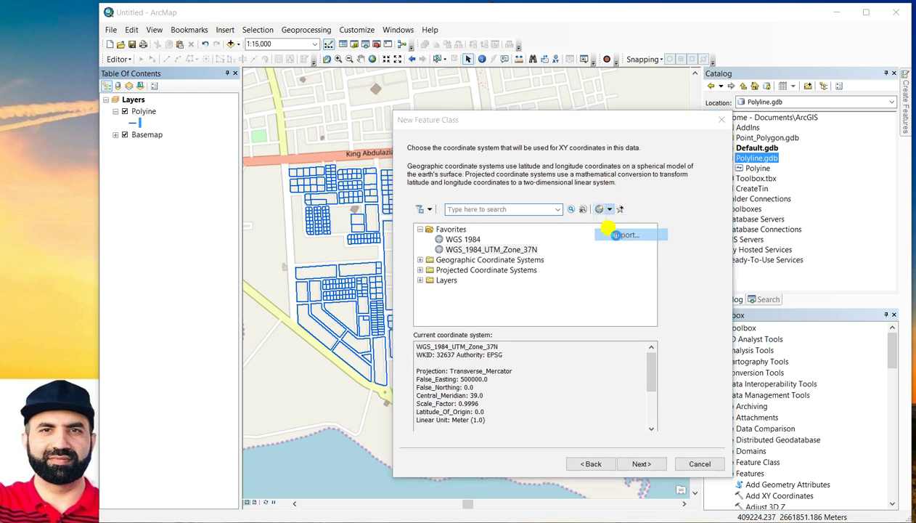
pyautogui.click(440, 239)
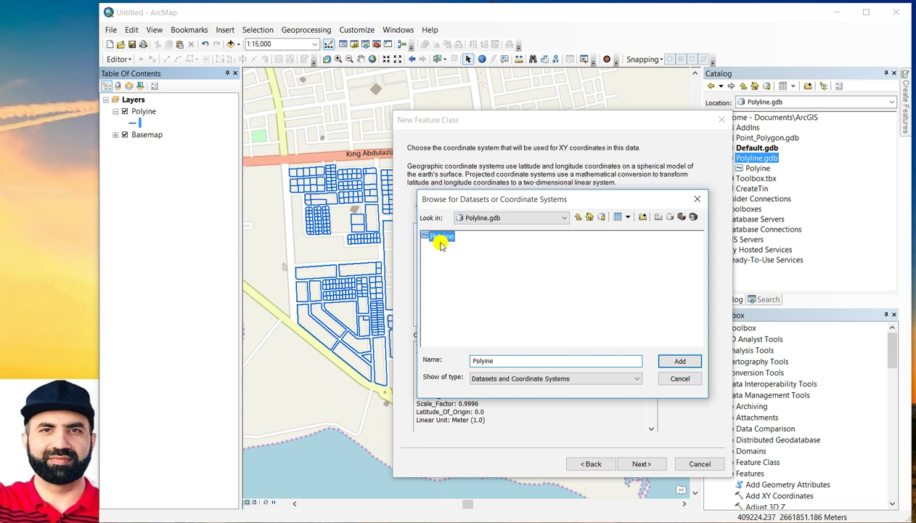
pyautogui.click(677, 361)
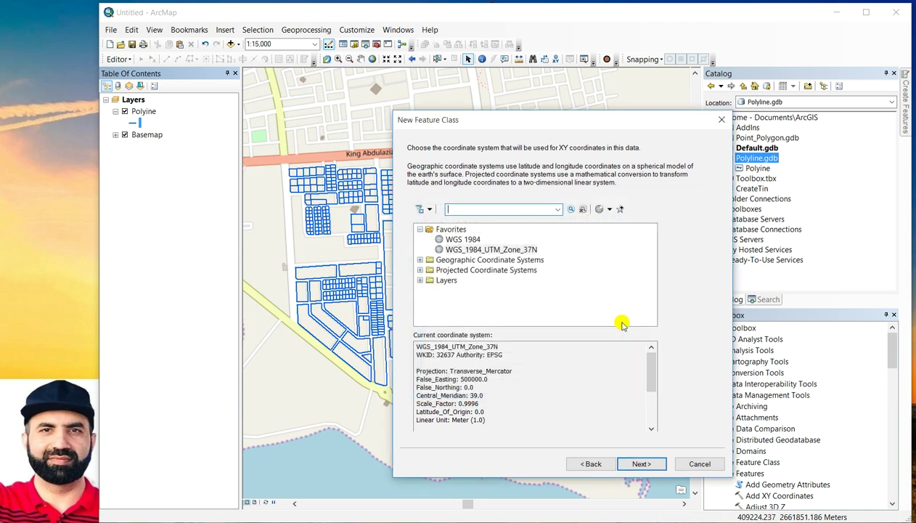
# Accept the default tolerance and storage settings and finish the Polygon feature class
pyautogui.click(642, 466)
pyautogui.click(644, 467)
pyautogui.click(643, 465)
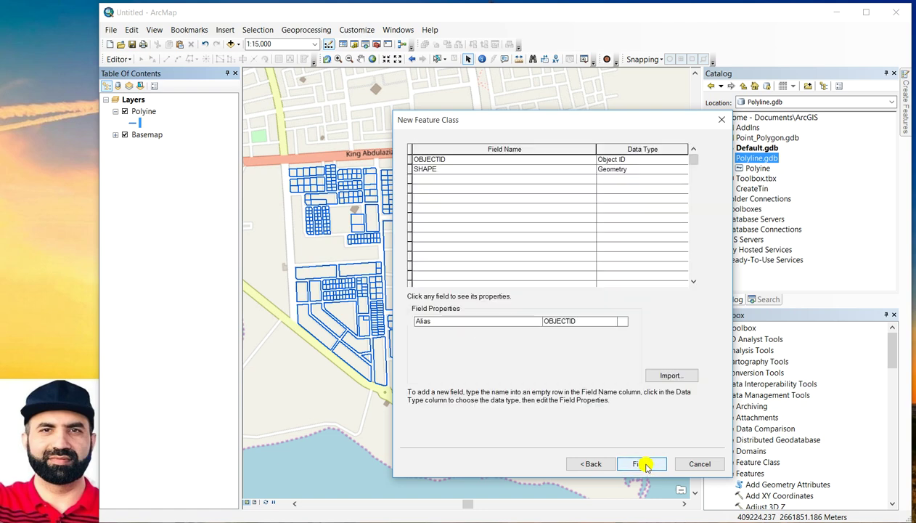
pyautogui.click(643, 465)
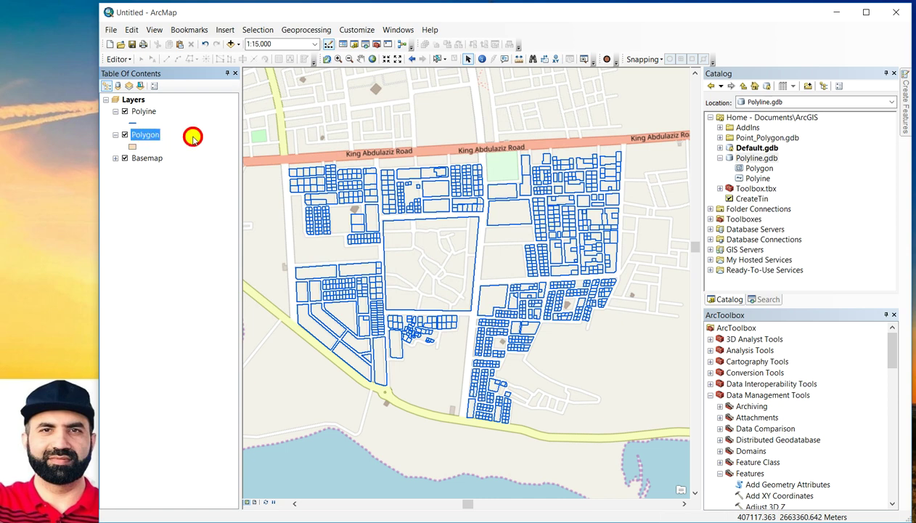
# Start editing and box-select all 994 parcel lines on the map
pyautogui.click(126, 61)
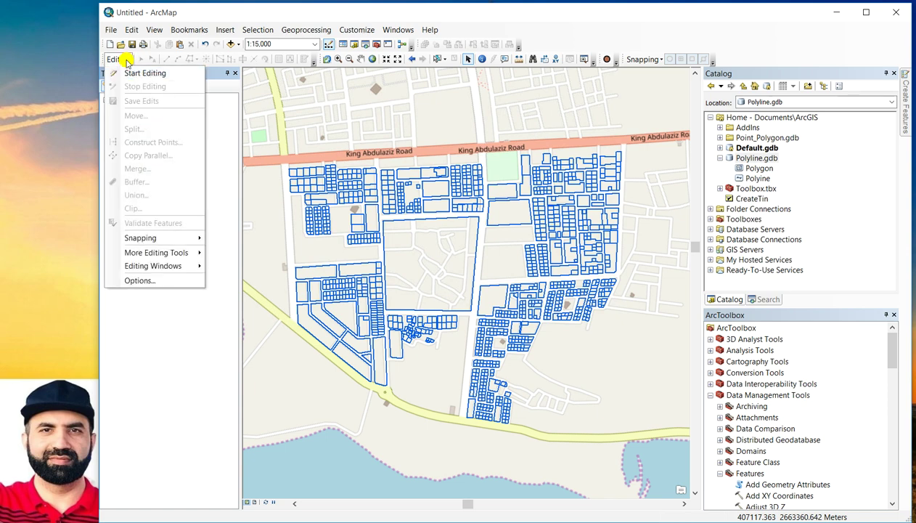
pyautogui.click(179, 76)
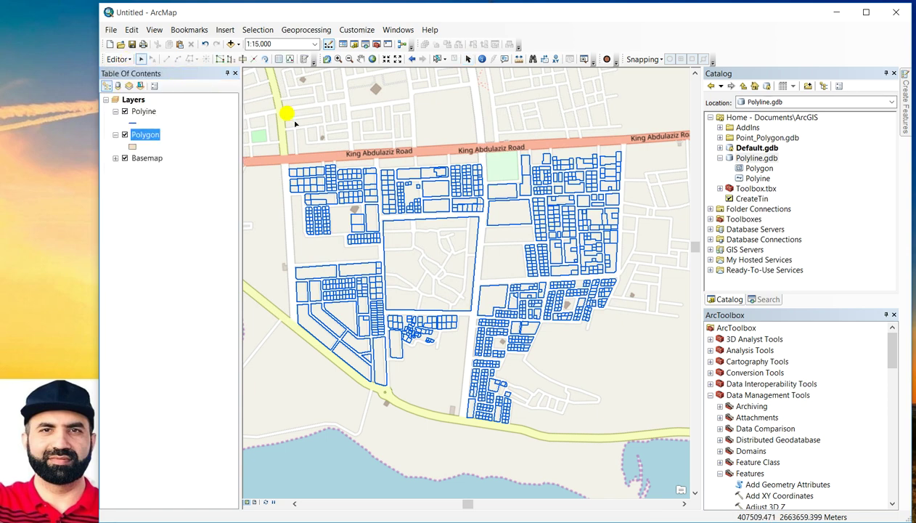
pyautogui.moveTo(272, 111); pyautogui.dragTo(640, 436)
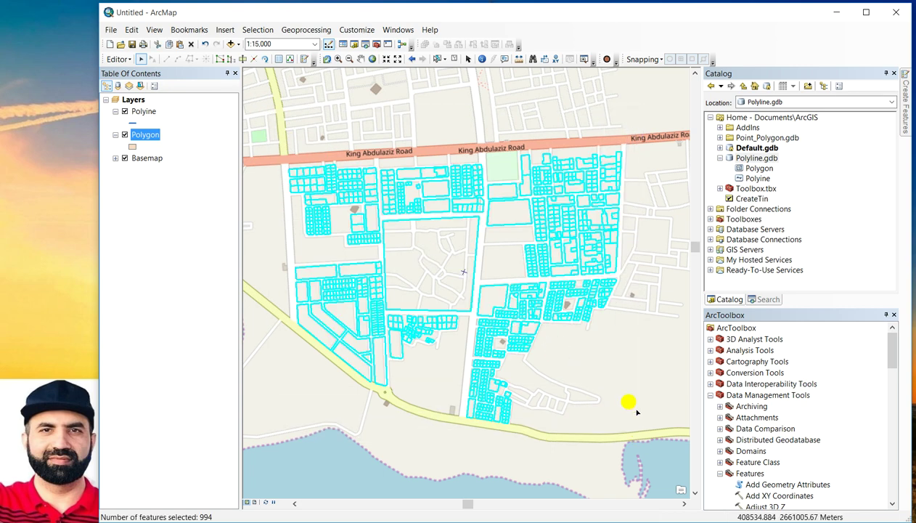
# Show the Advanced Editing toolbar
pyautogui.rightClick(555, 28)
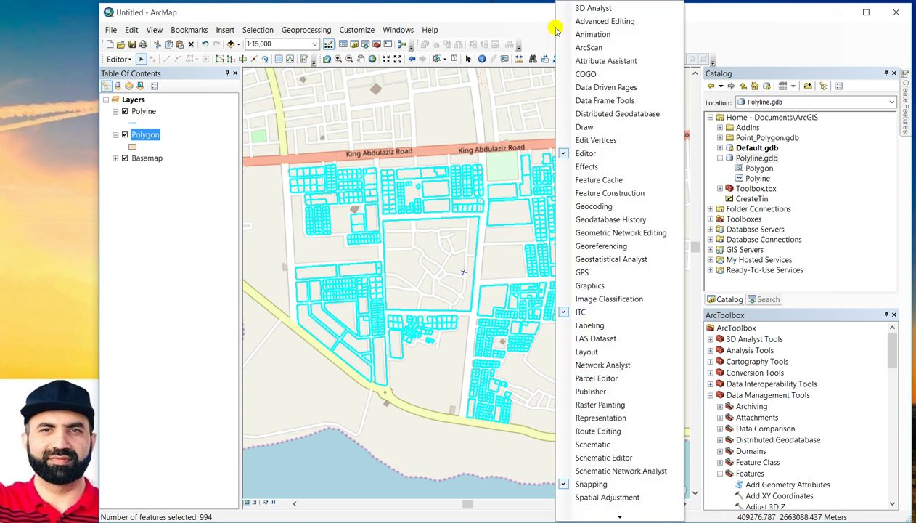
pyautogui.click(611, 22)
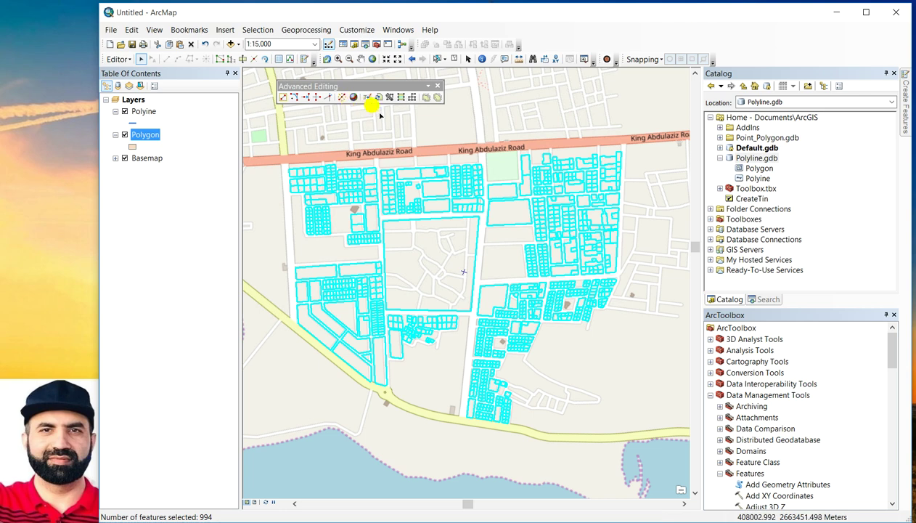
pyautogui.moveTo(383, 87)
pyautogui.mouseDown()
pyautogui.moveTo(420, 76)
pyautogui.moveTo(375, 75)
pyautogui.moveTo(377, 83)
pyautogui.mouseUp()
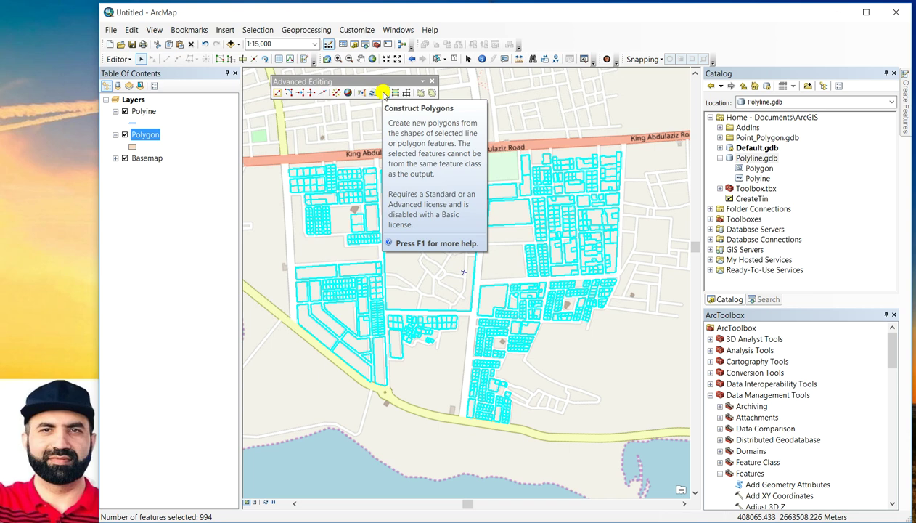
# Construct polygons into the Polygon template with a 0.001-meter cluster tolerance
pyautogui.click(384, 93)
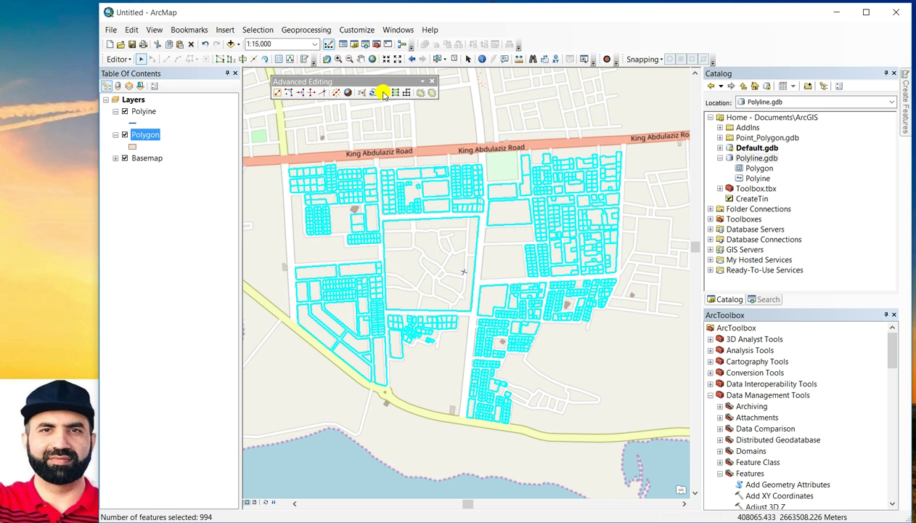
pyautogui.moveTo(487, 221); pyautogui.dragTo(461, 158)
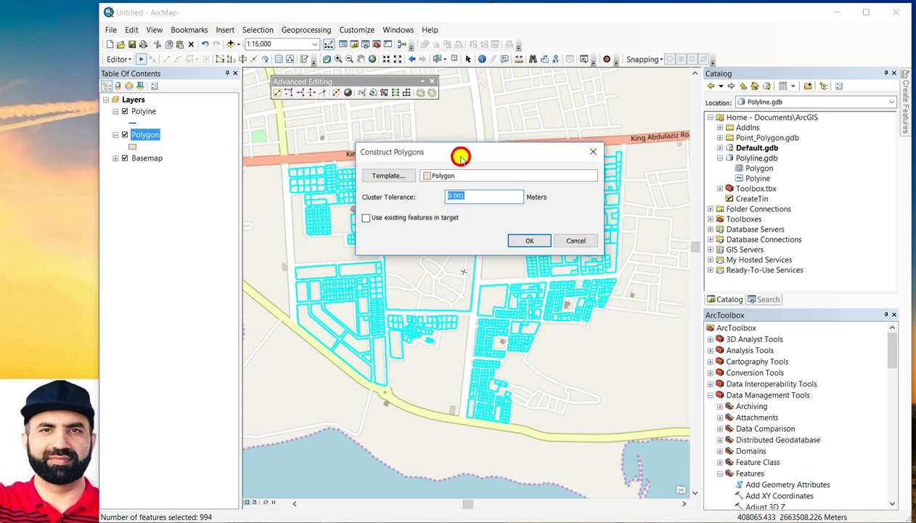
pyautogui.click(454, 178)
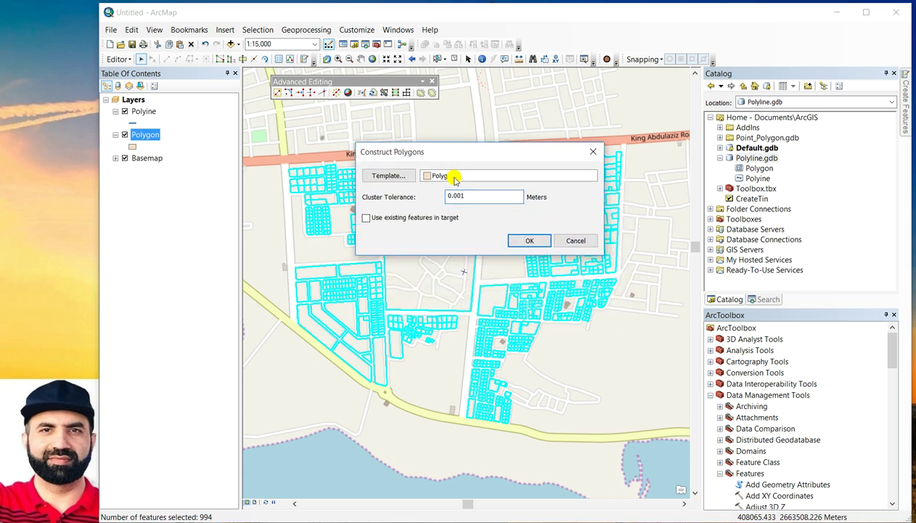
pyautogui.click(517, 244)
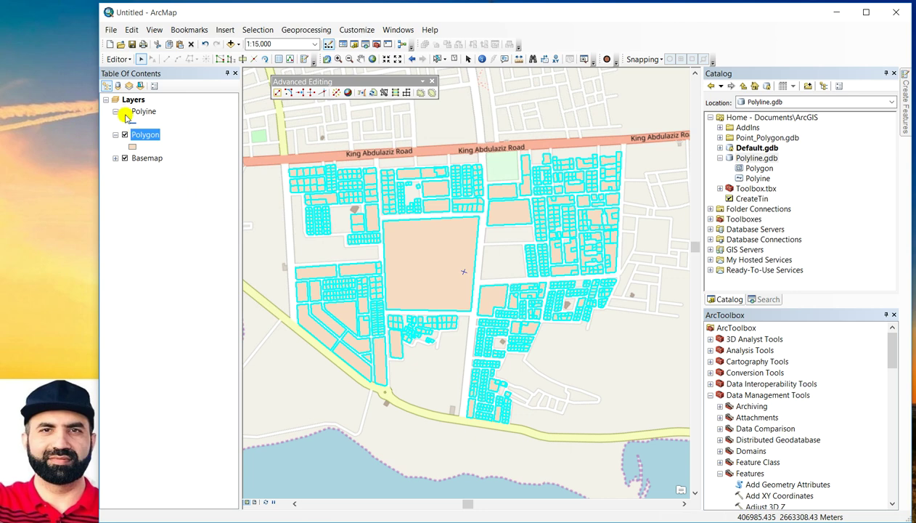
# Turn off the Polyine layer and give the Polygon layer a Rose fill
pyautogui.click(125, 112)
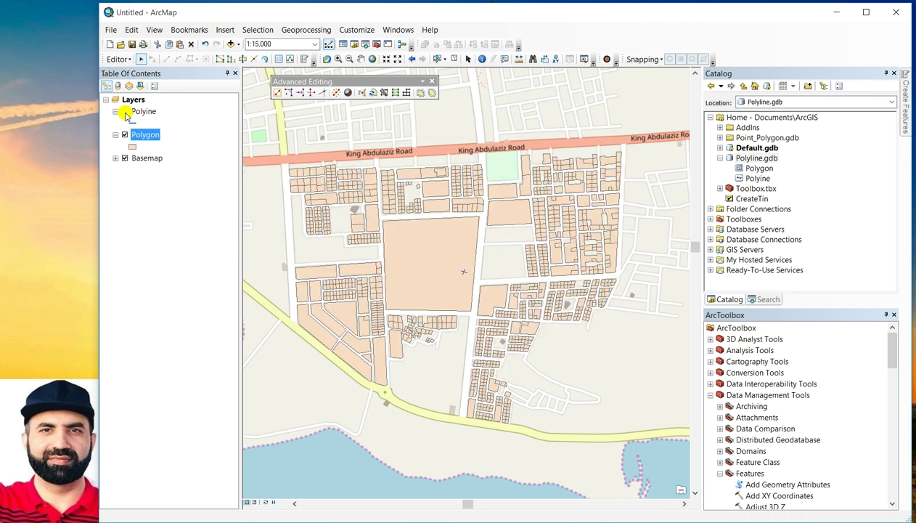
pyautogui.click(133, 148)
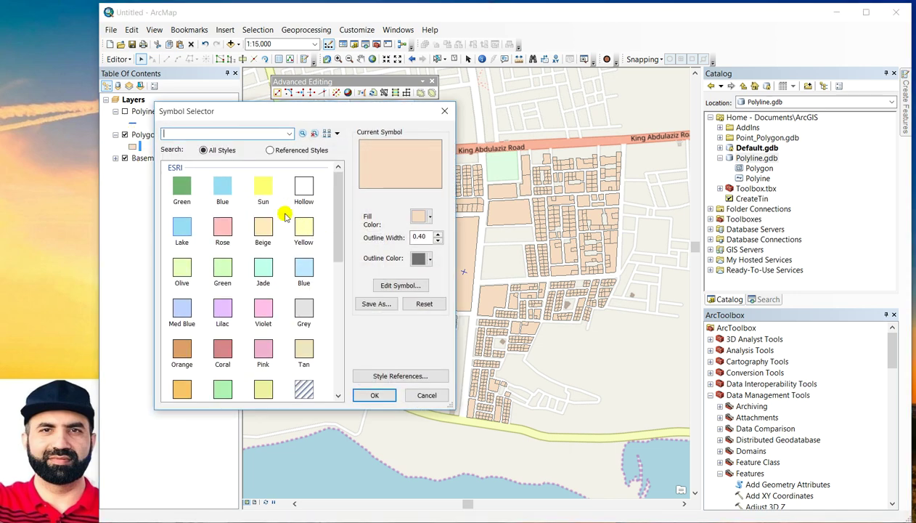
pyautogui.click(263, 188)
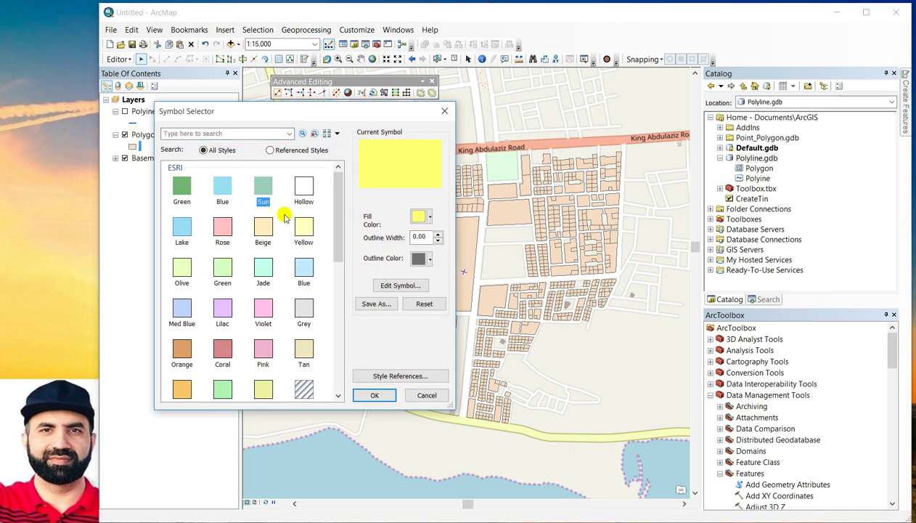
pyautogui.click(374, 394)
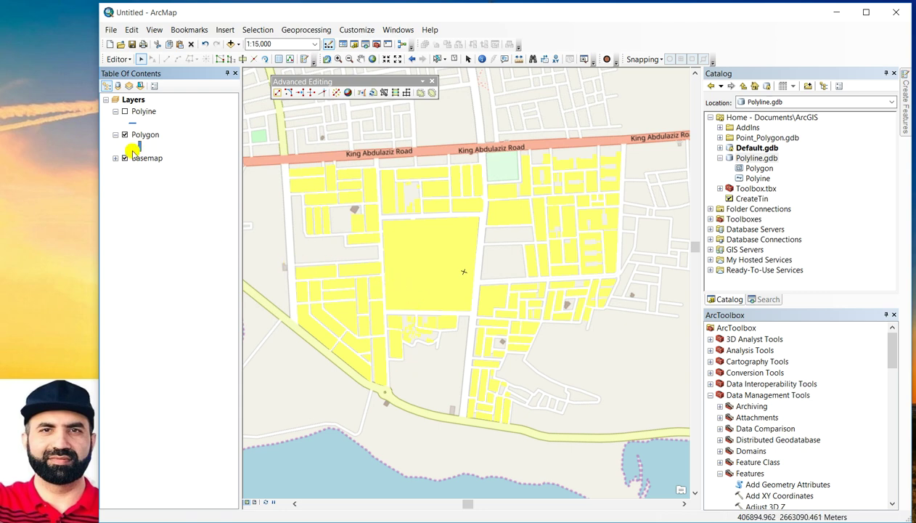
pyautogui.click(132, 147)
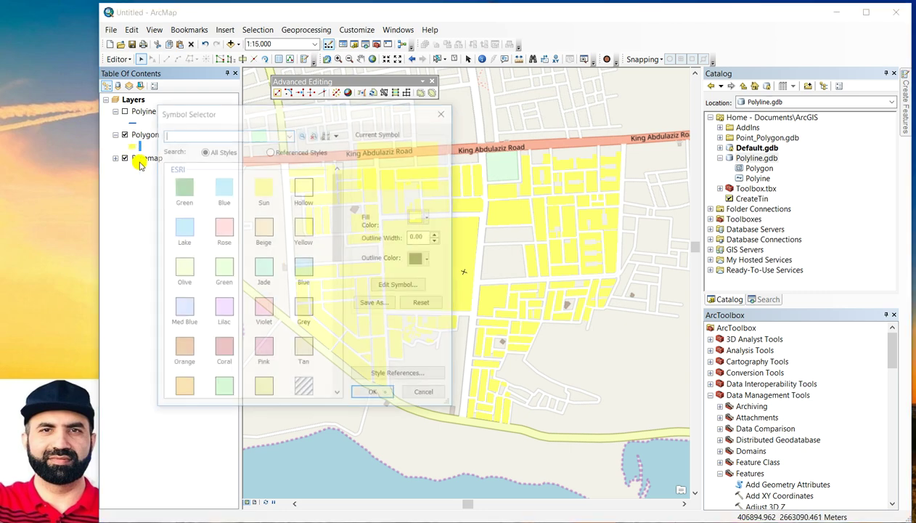
pyautogui.click(224, 227)
pyautogui.click(374, 395)
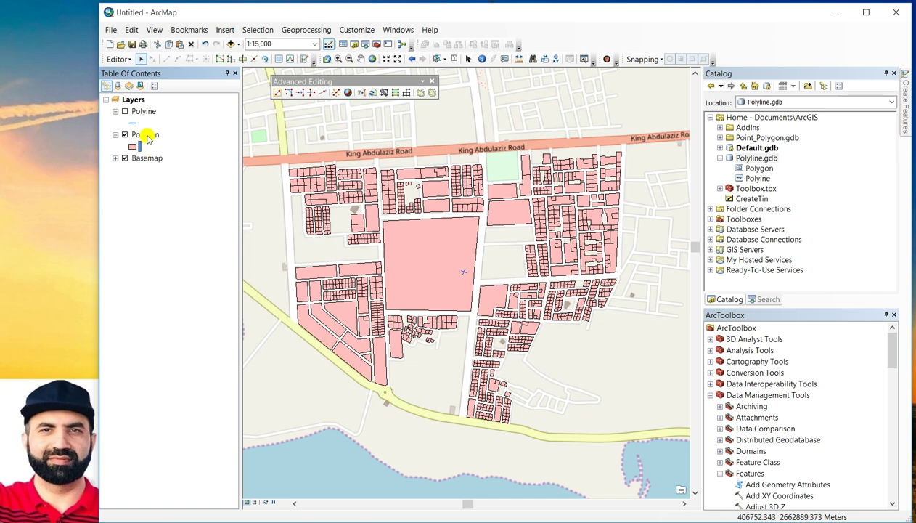
# Save edits, remove the Polygon layer, re-check Polyine, and close Advanced Editing
pyautogui.click(116, 59)
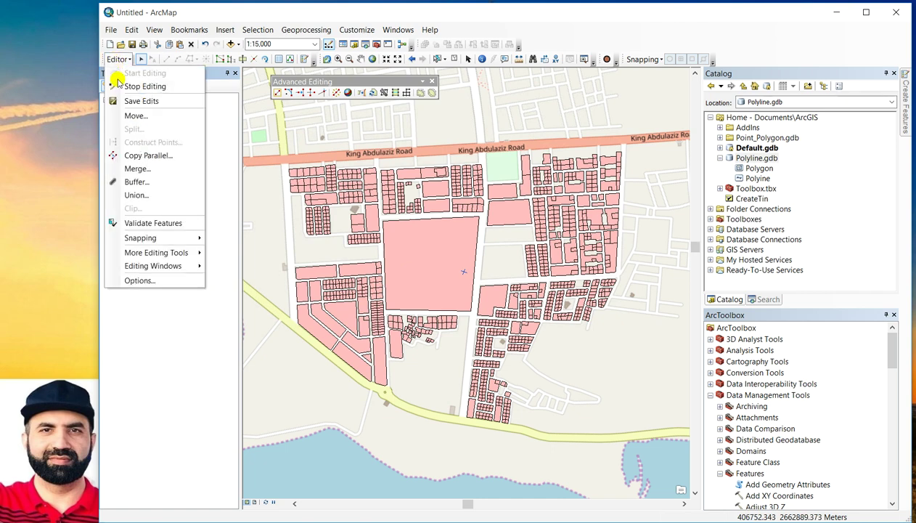
pyautogui.click(127, 101)
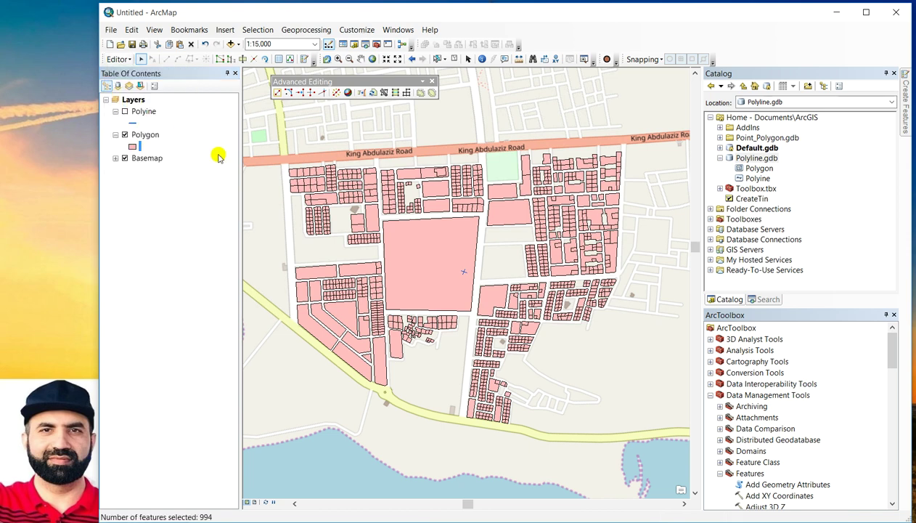
pyautogui.rightClick(146, 135)
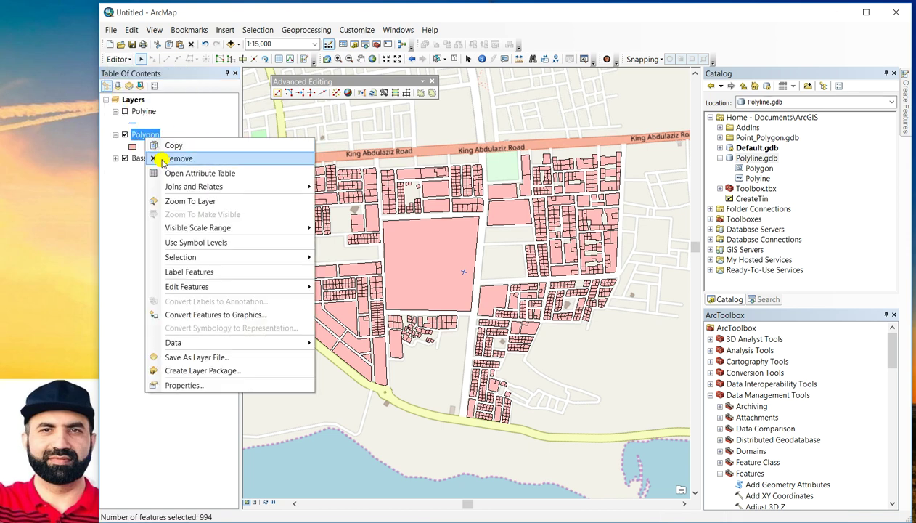
pyautogui.click(177, 158)
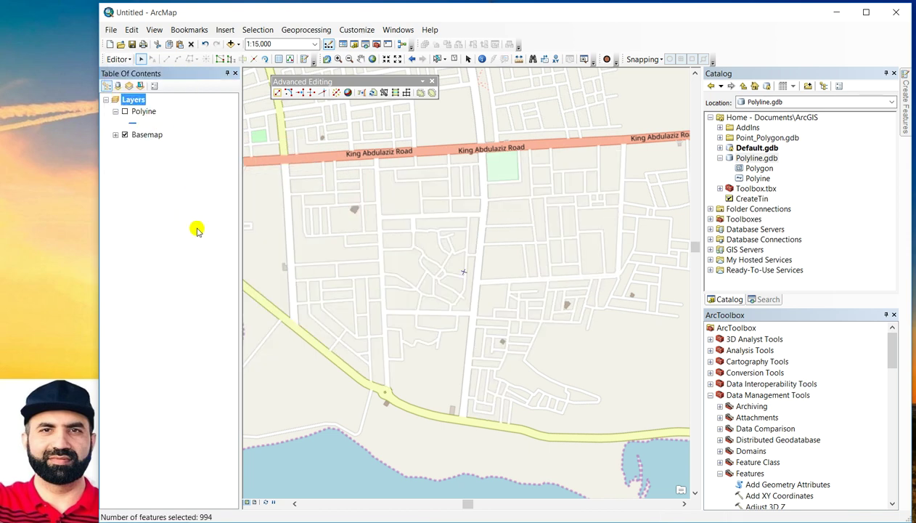
pyautogui.click(125, 111)
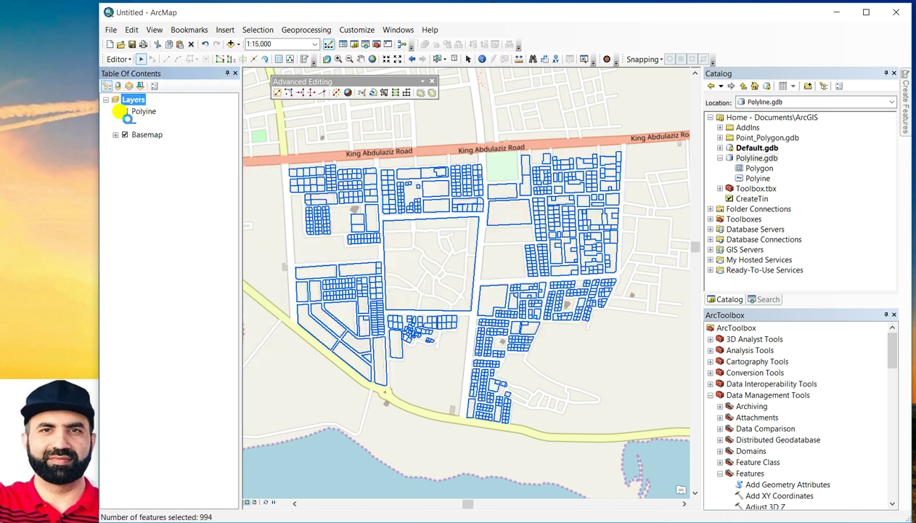
pyautogui.click(431, 86)
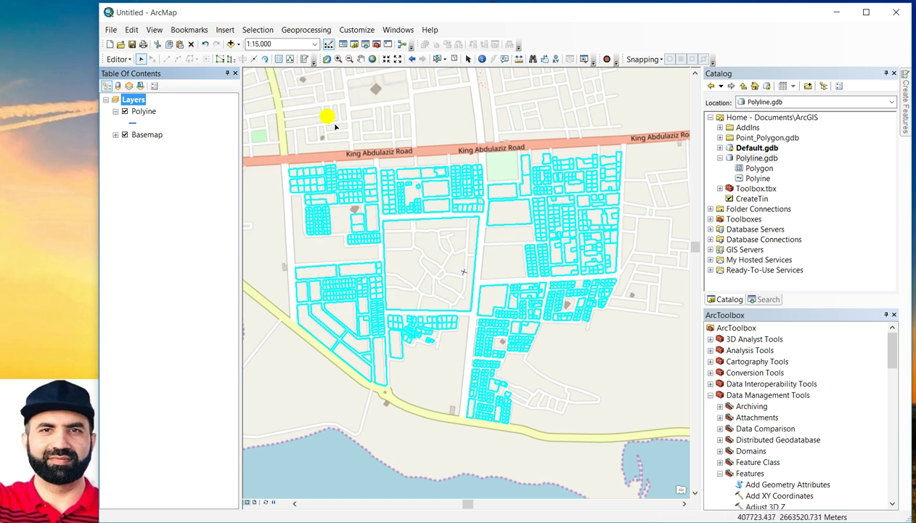
# Clear the line selection and select Data Management Tools > Features > Feature To Polygon
pyautogui.click(323, 117)
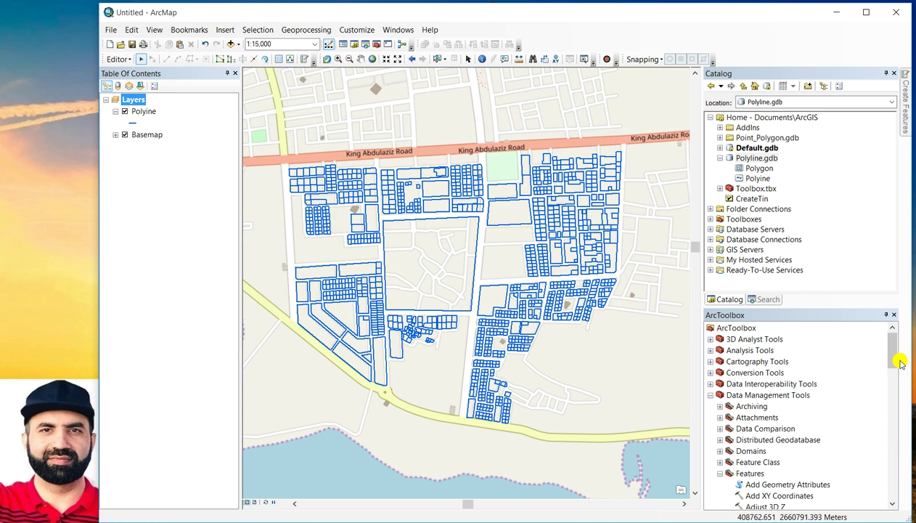
pyautogui.moveTo(893, 341)
pyautogui.mouseDown()
pyautogui.moveTo(894, 367)
pyautogui.moveTo(893, 338)
pyautogui.moveTo(894, 351)
pyautogui.mouseUp()
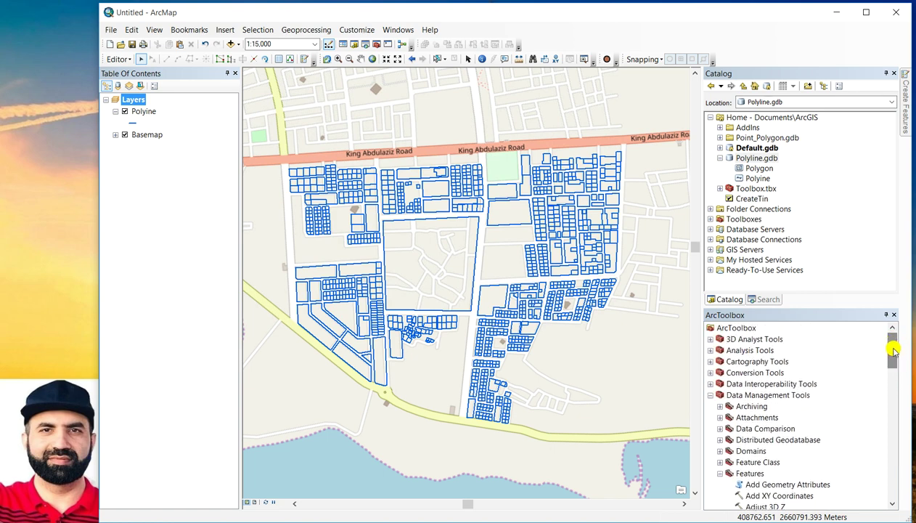
pyautogui.click(756, 396)
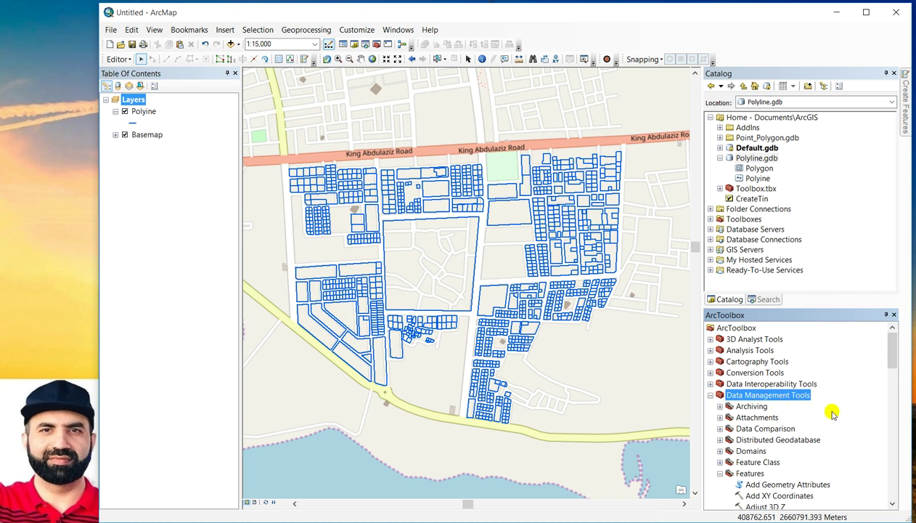
pyautogui.scroll(-2, 836, 415)
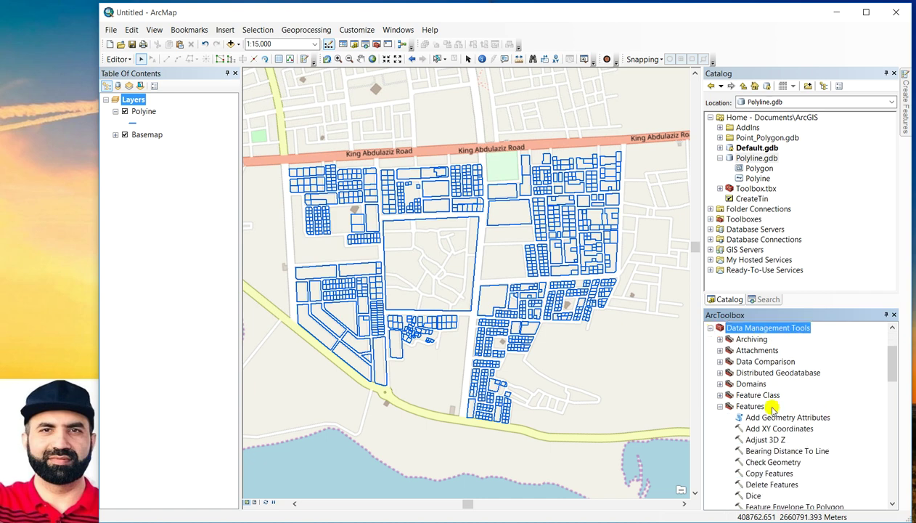
pyautogui.click(748, 407)
pyautogui.scroll(-1, 853, 418)
pyautogui.scroll(-5, 863, 419)
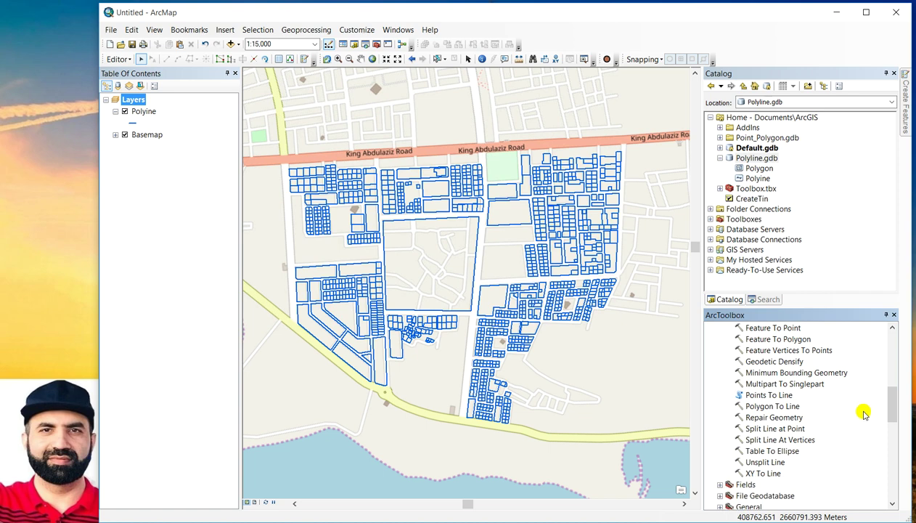
pyautogui.click(768, 339)
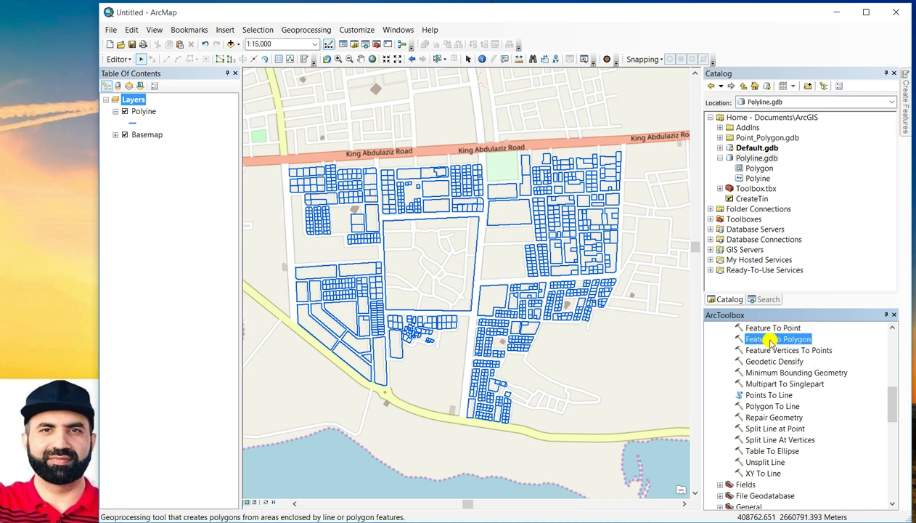
# Run Feature To Polygon on Polyine, outputting Polyine_FeatureToPolygon to Default.gdb
pyautogui.doubleClick(768, 339)
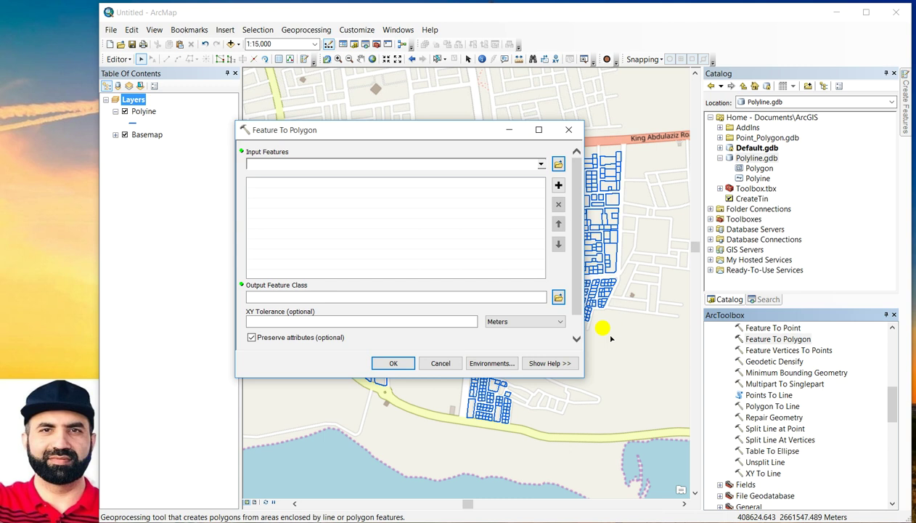
pyautogui.click(541, 164)
pyautogui.click(537, 175)
pyautogui.click(301, 242)
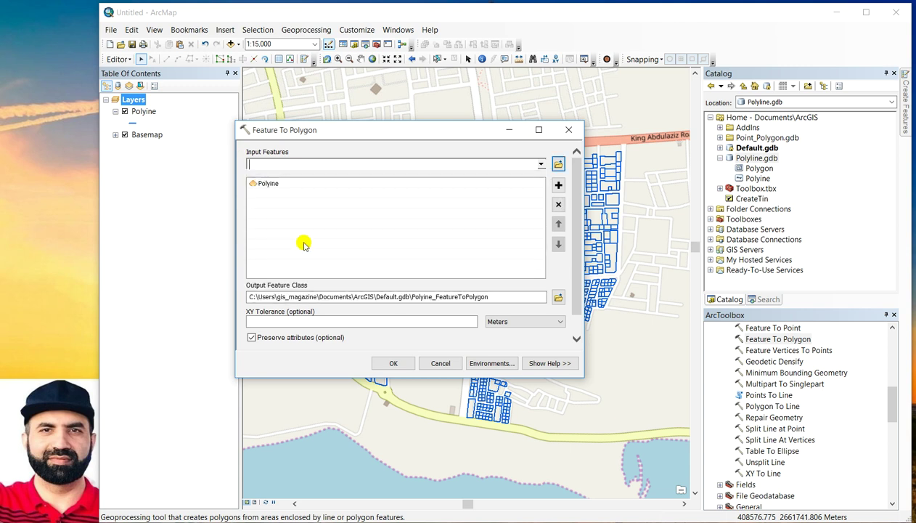
pyautogui.click(270, 296)
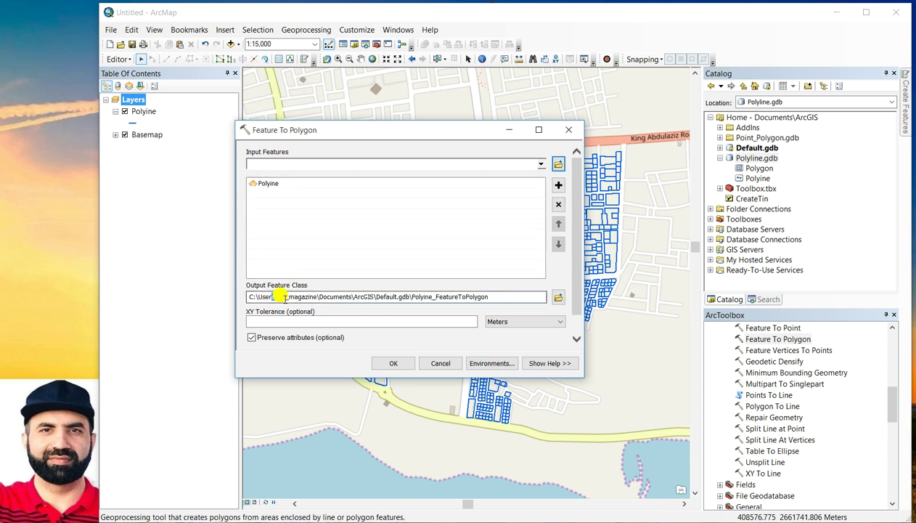
pyautogui.moveTo(267, 296); pyautogui.dragTo(275, 296)
pyautogui.click(485, 296)
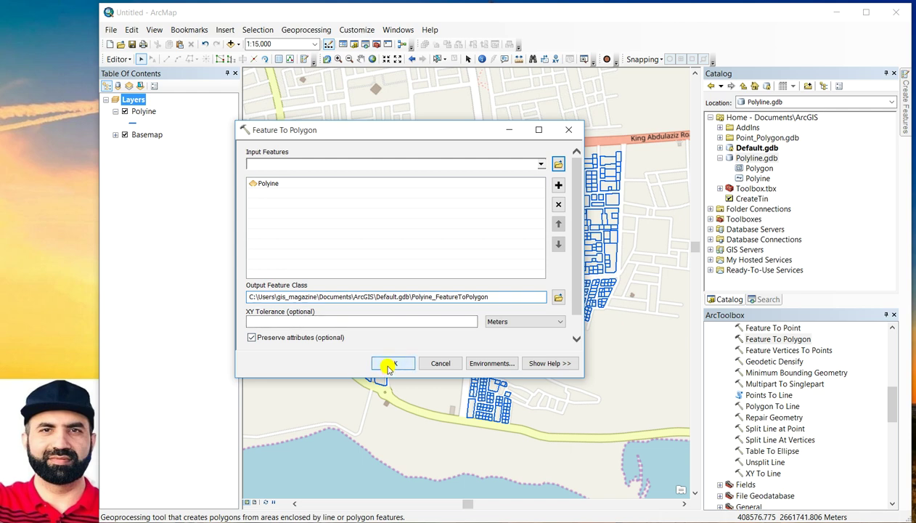
pyautogui.click(392, 364)
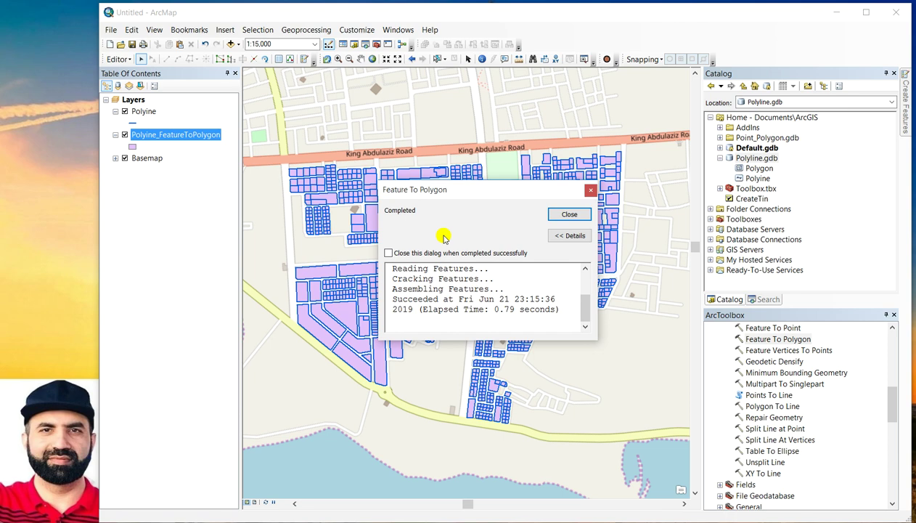
# Close the results, turn off Polyine, and fill Polyine_FeatureToPolygon with Rose
pyautogui.click(568, 214)
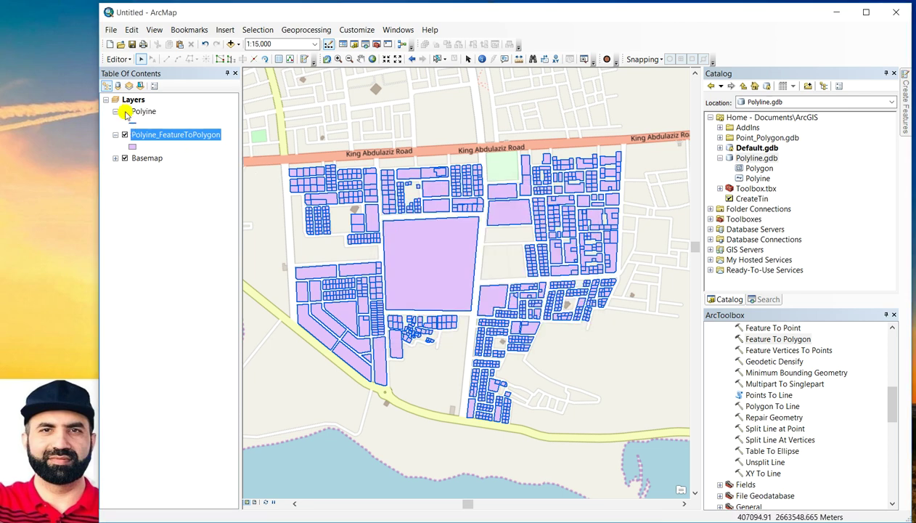
pyautogui.click(125, 113)
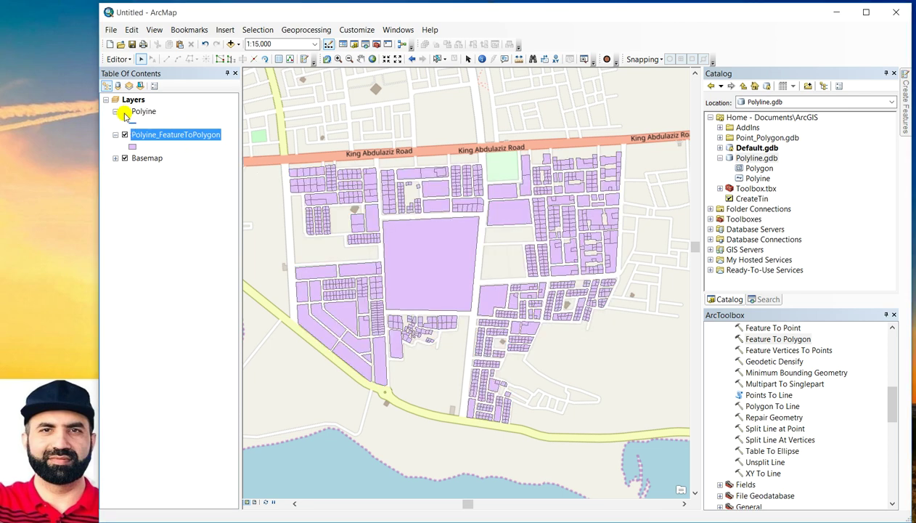
pyautogui.click(133, 151)
pyautogui.click(259, 189)
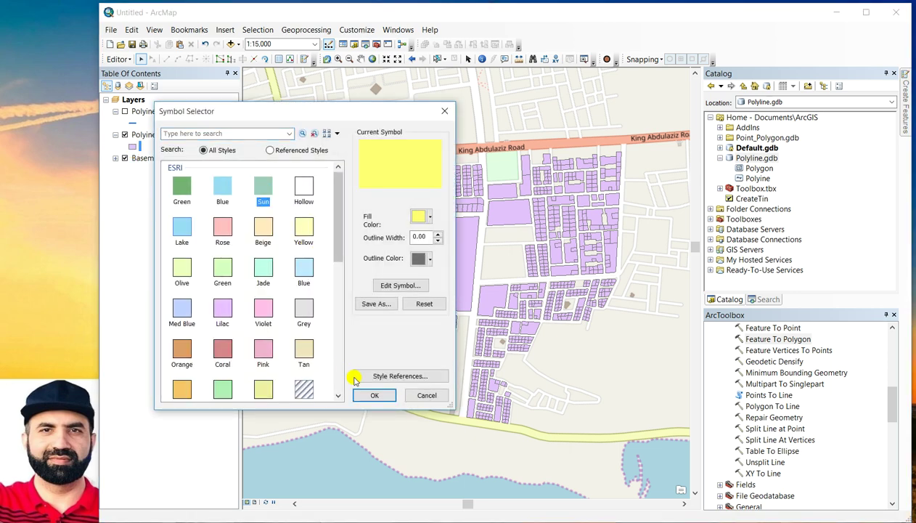
pyautogui.click(362, 395)
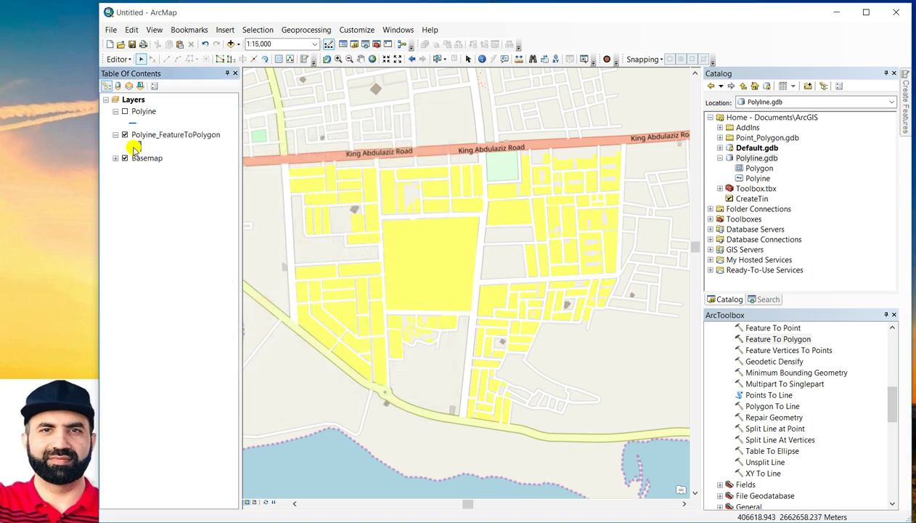
pyautogui.click(134, 148)
pyautogui.click(222, 227)
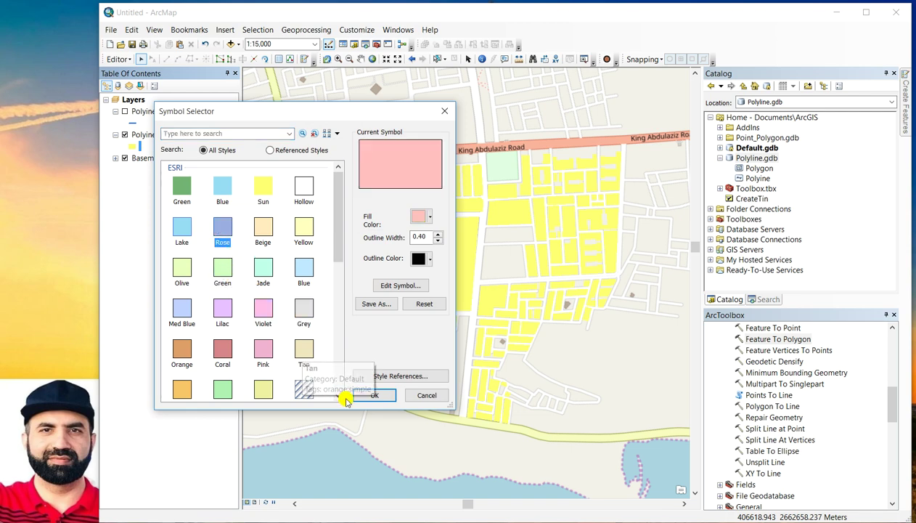
pyautogui.click(370, 395)
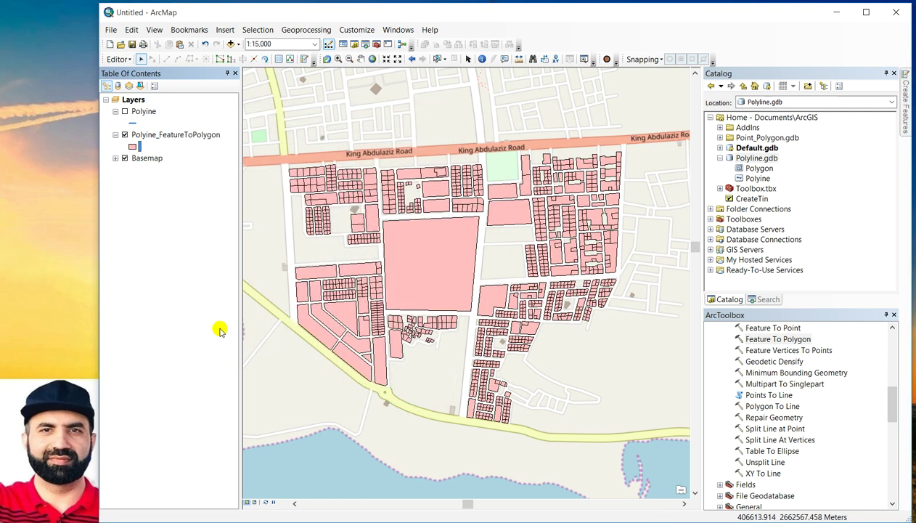